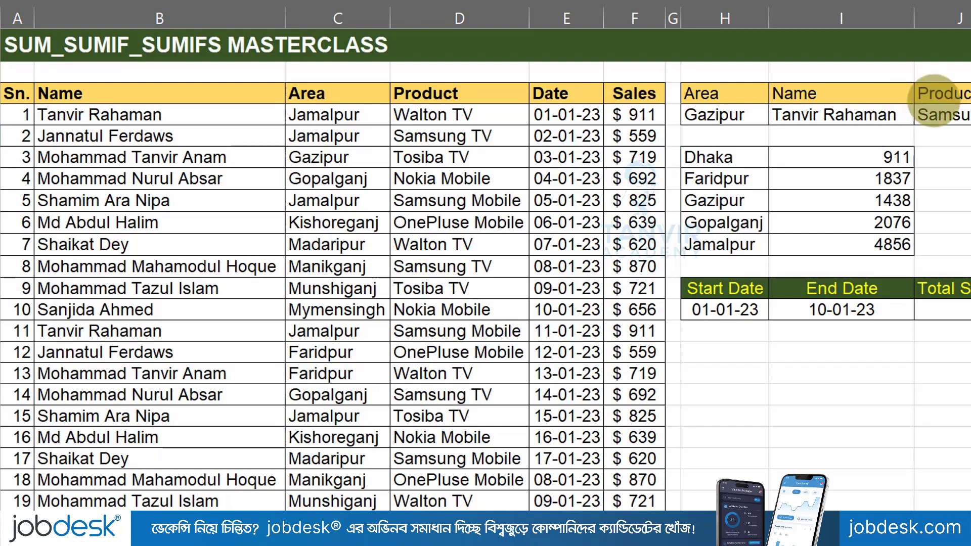
- Hide the Area and Name lookup columns H and I
{"action": "left_click_drag", "start_coordinate": [718, 96], "coordinate": [829, 115]}
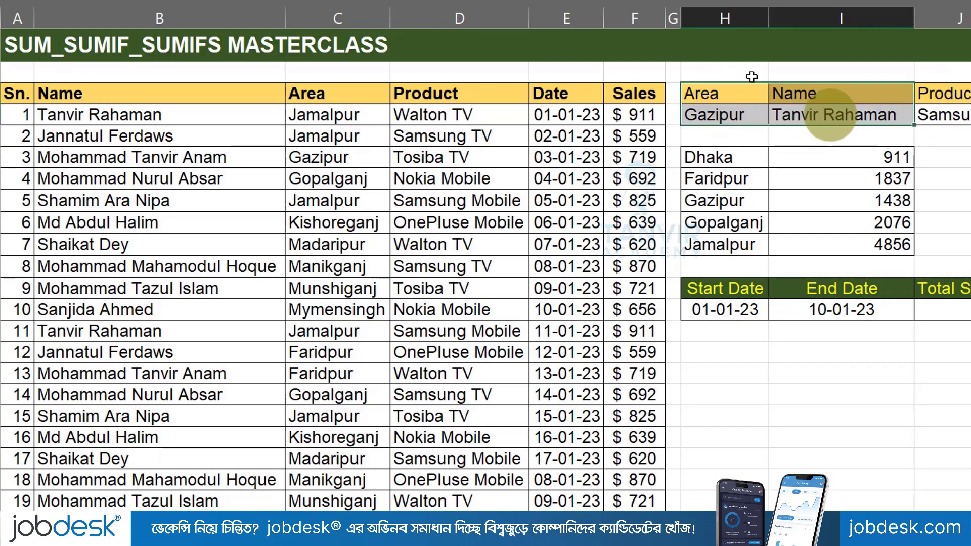
{"action": "left_click_drag", "start_coordinate": [732, 18], "coordinate": [846, 14]}
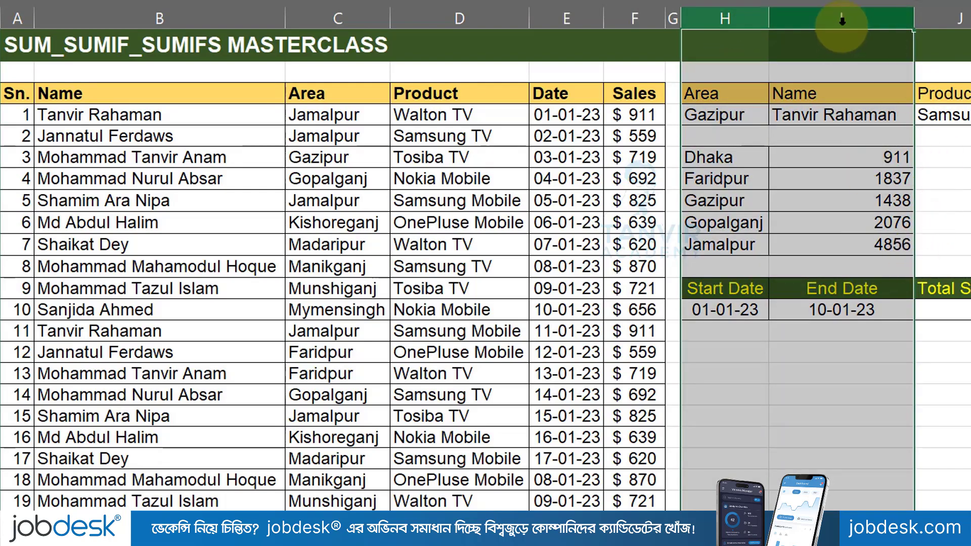
{"action": "right_click", "coordinate": [841, 20]}
{"action": "left_click", "coordinate": [879, 329]}
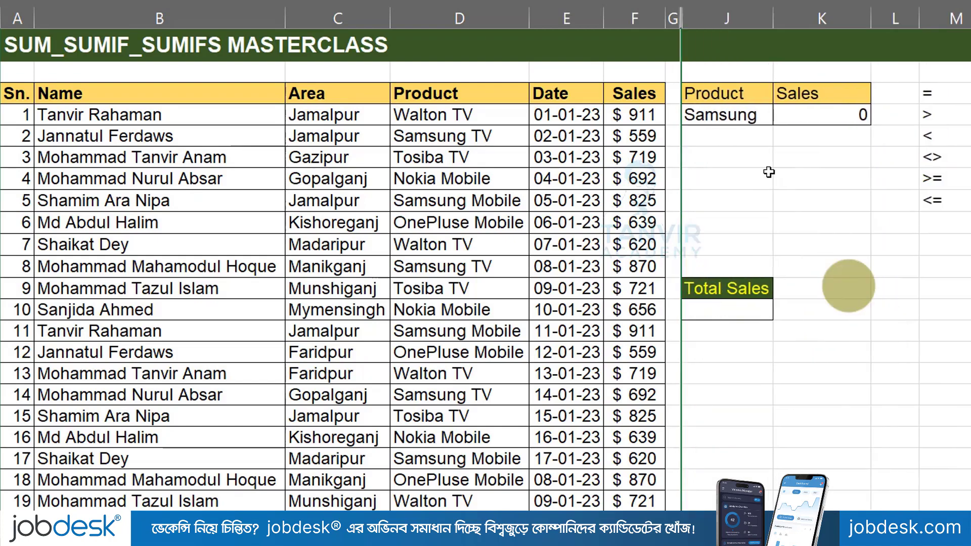
- Clear the 0 from K4, the Sales cell beside Samsung
{"action": "left_click", "coordinate": [727, 118]}
{"action": "left_click", "coordinate": [823, 121]}
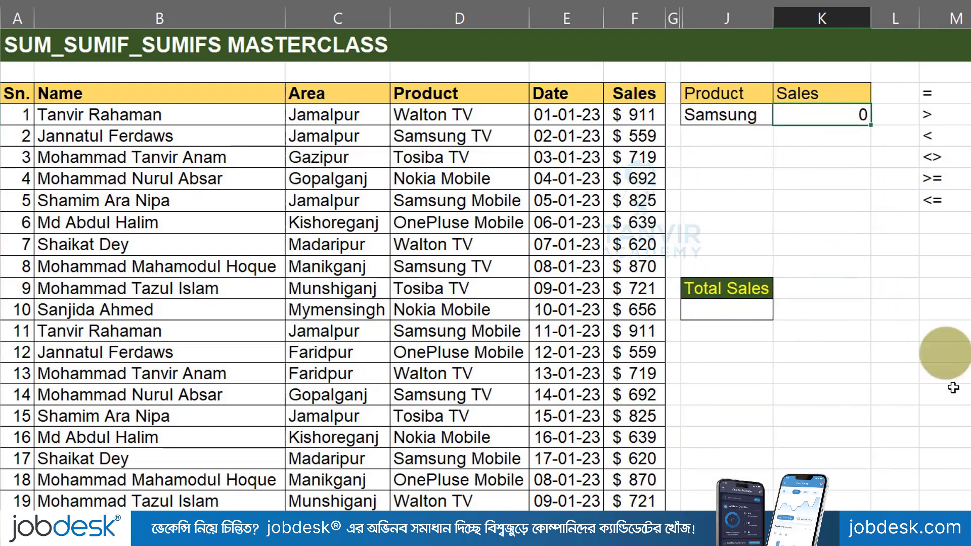
{"action": "key", "text": "Delete"}
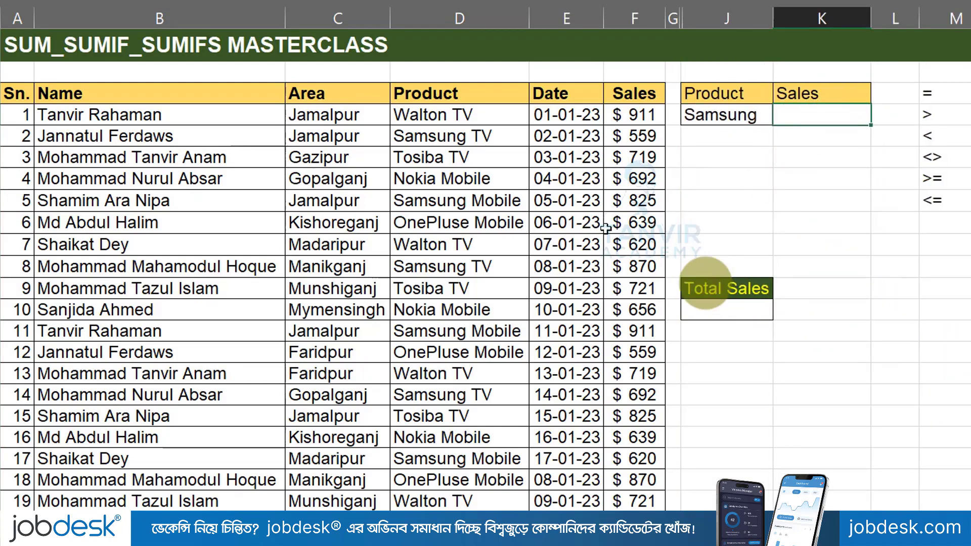
{"action": "left_click", "coordinate": [465, 18]}
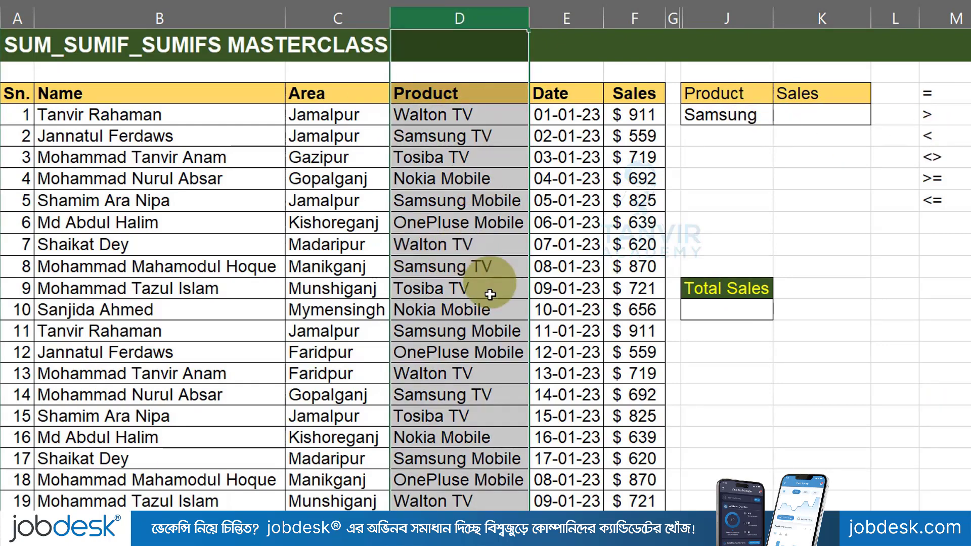
{"action": "left_click", "coordinate": [498, 308]}
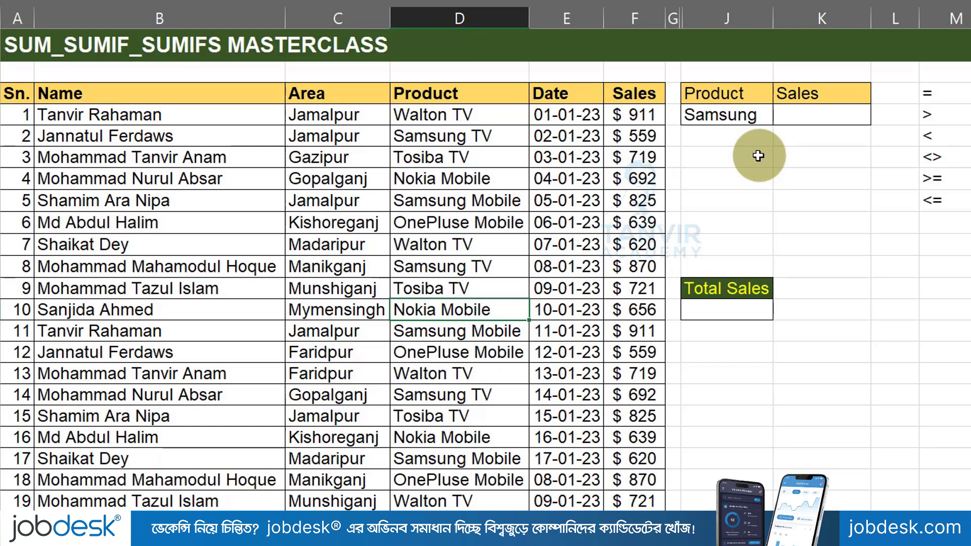
{"action": "left_click", "coordinate": [751, 117]}
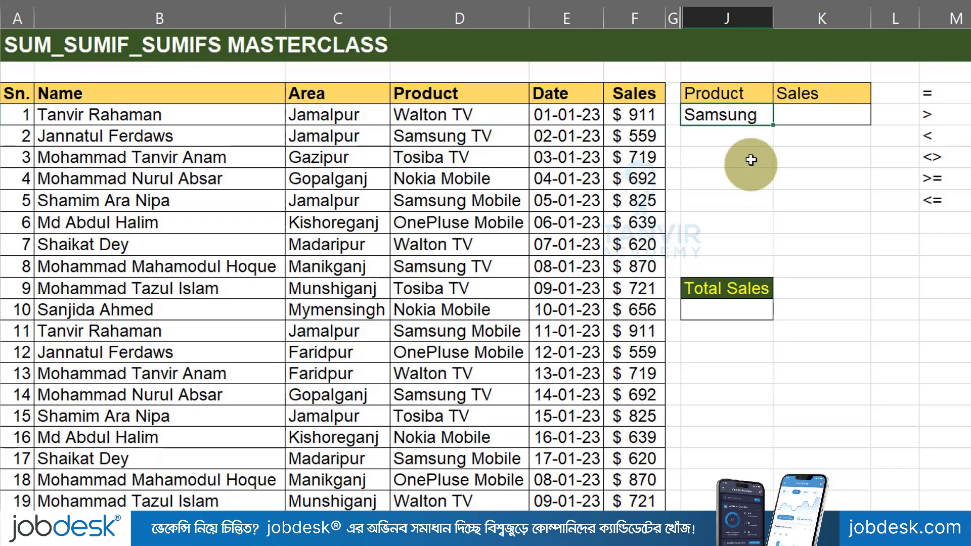
{"action": "left_click_drag", "start_coordinate": [458, 115], "coordinate": [476, 343]}
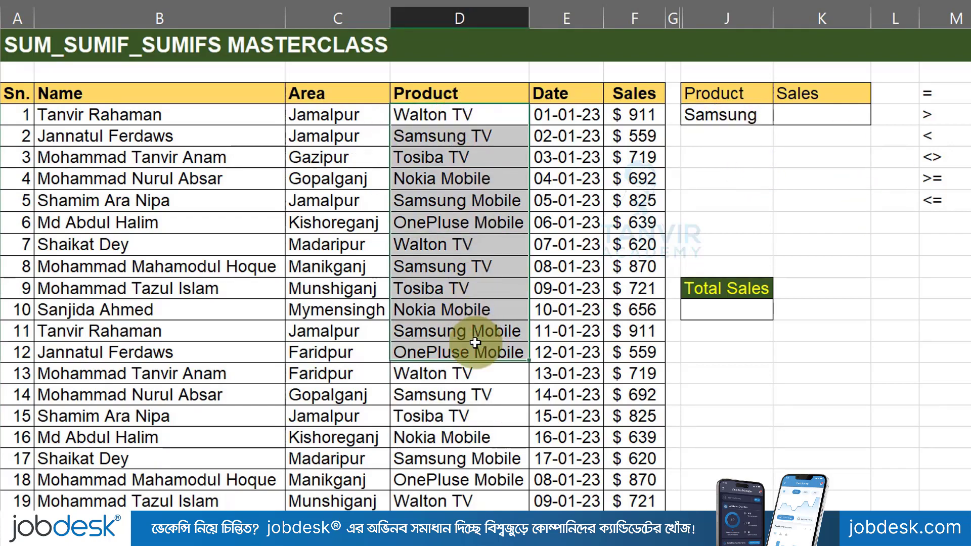
{"action": "left_click", "coordinate": [705, 118]}
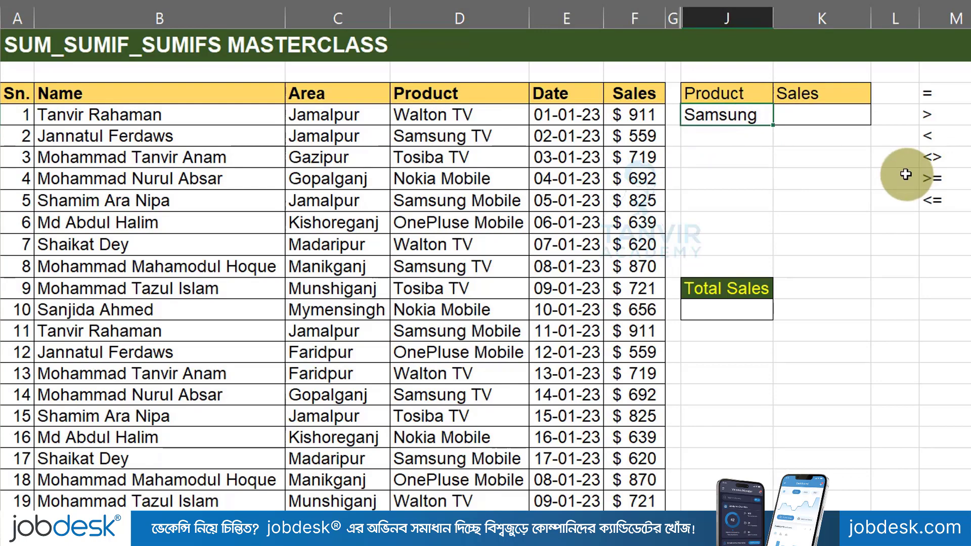
{"action": "left_click", "coordinate": [824, 121]}
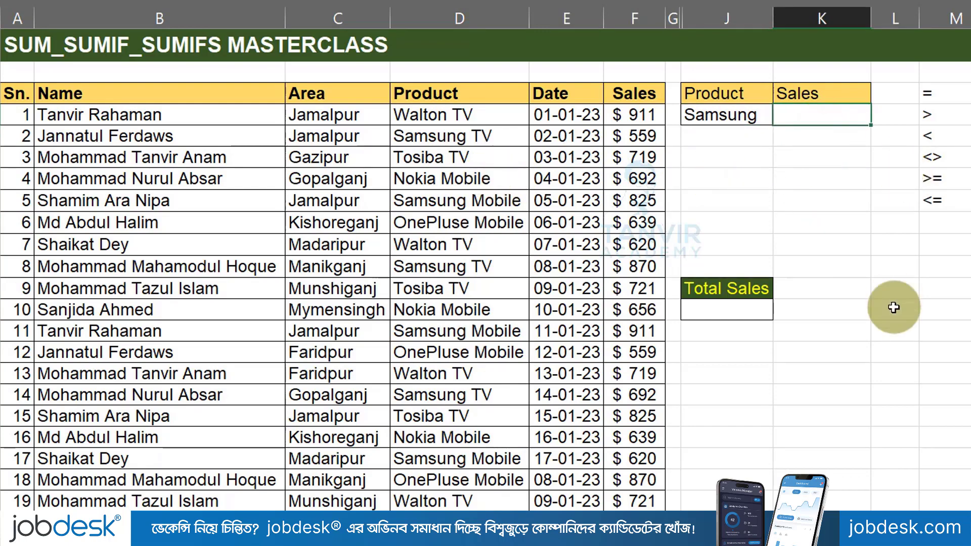
{"action": "left_click_drag", "start_coordinate": [472, 152], "coordinate": [494, 334]}
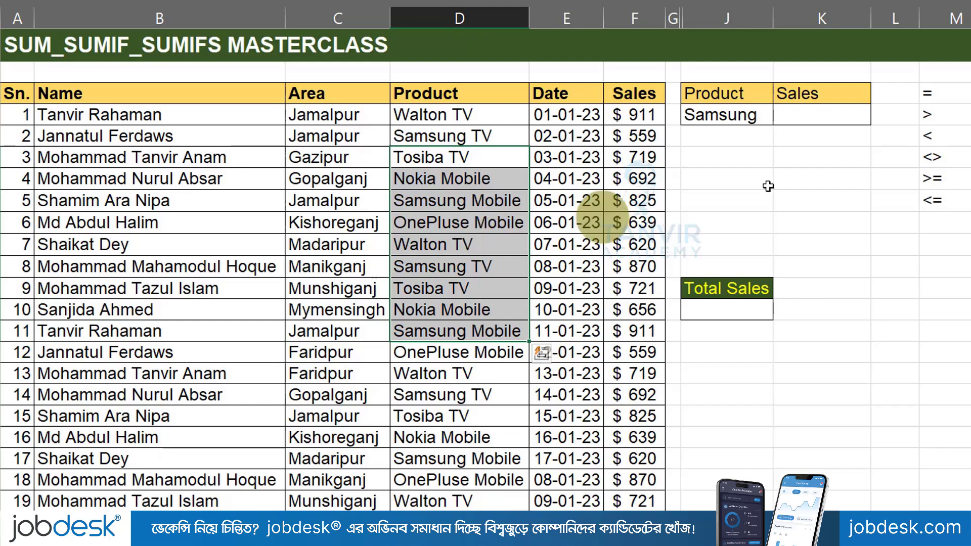
{"action": "left_click", "coordinate": [857, 113]}
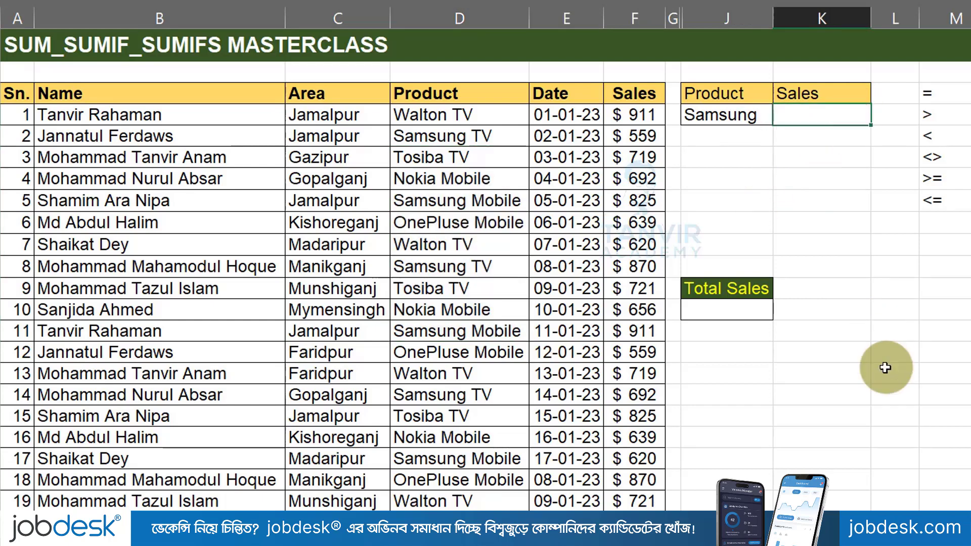
- Enter =SUMIF(Product,J4&"*",Sales) in K4, returning 7212 for Samsung-prefixed products
{"action": "type", "text": "="}
{"action": "type", "text": "su"}
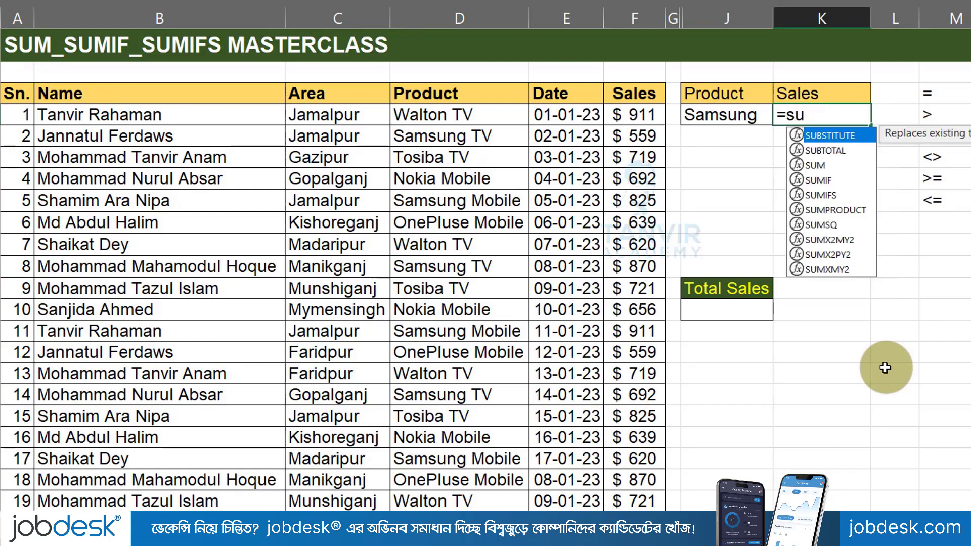
{"action": "type", "text": "mif"}
{"action": "key", "text": "Tab"}
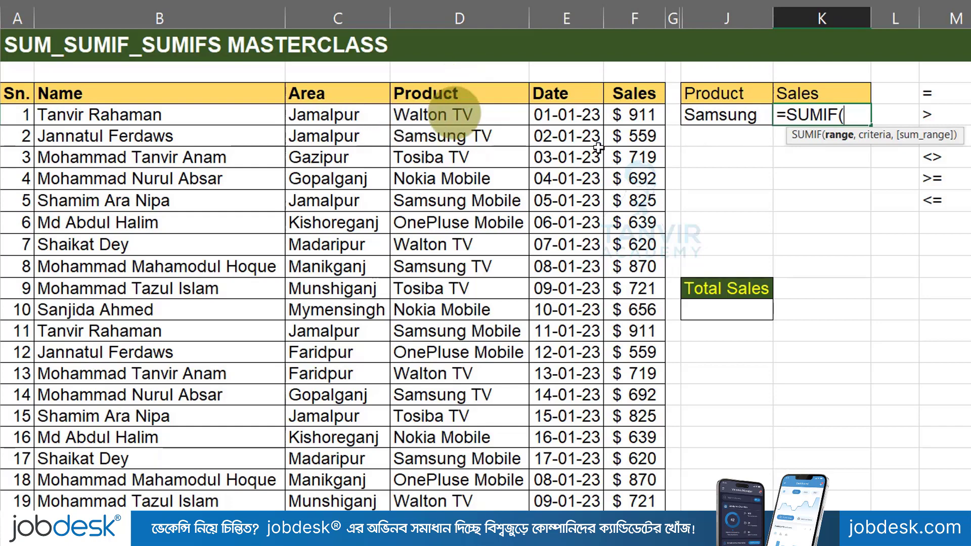
{"action": "type", "text": "prod"}
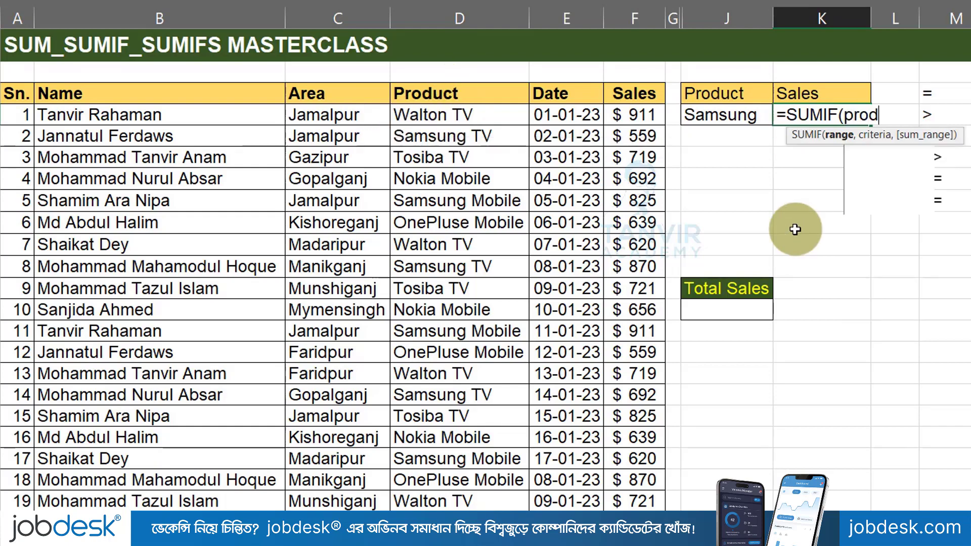
{"action": "type", "text": "u"}
{"action": "key", "text": "Tab"}
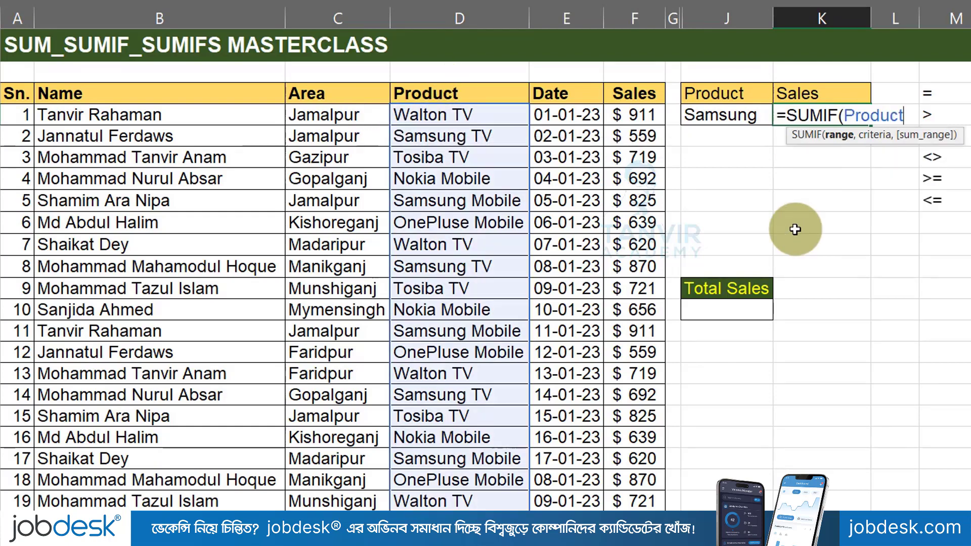
{"action": "type", "text": ","}
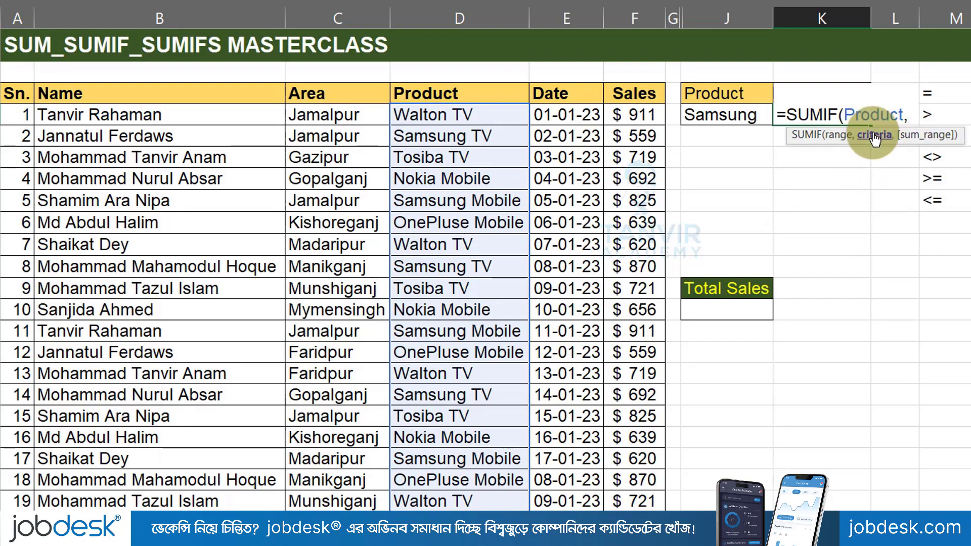
{"action": "left_click", "coordinate": [739, 114]}
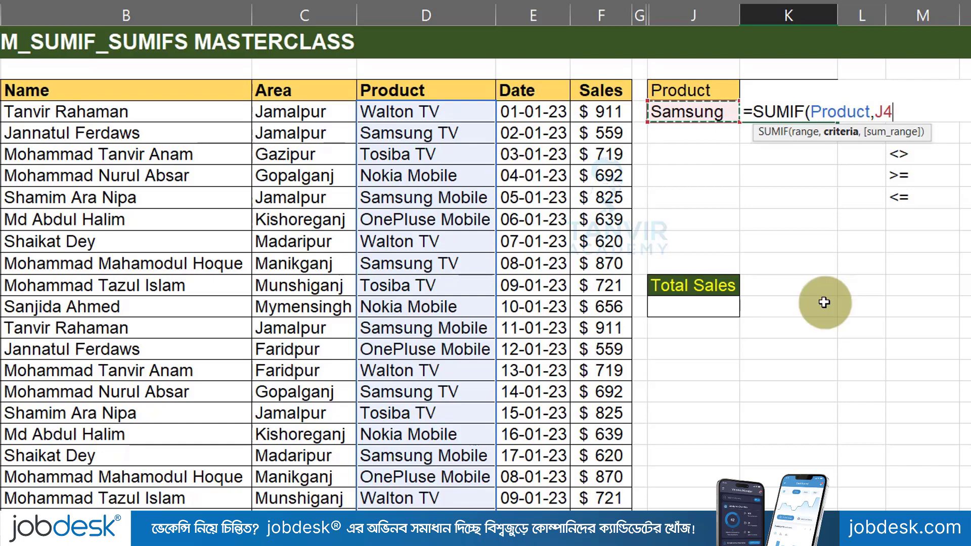
{"action": "type", "text": "&"}
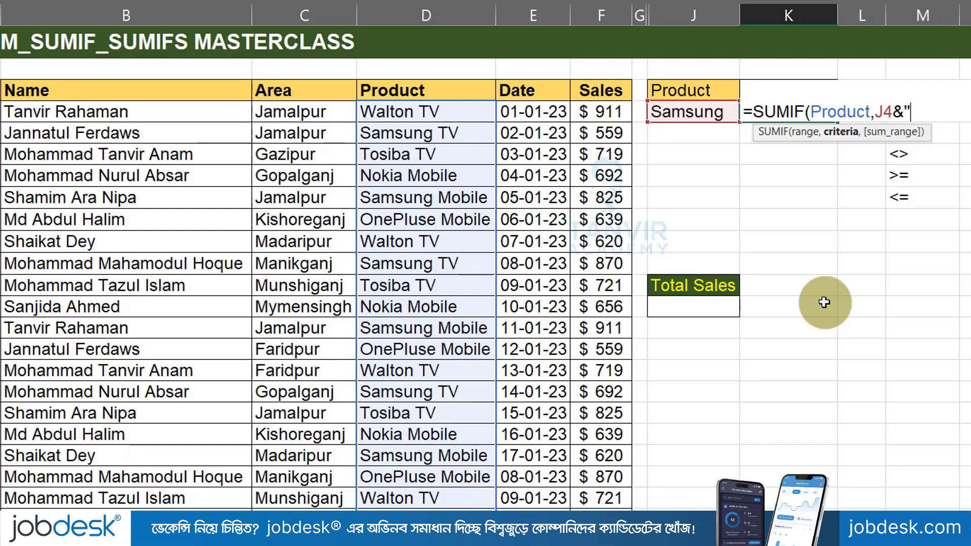
{"action": "type", "text": "*"}
{"action": "type", "text": "\""}
{"action": "type", "text": ","}
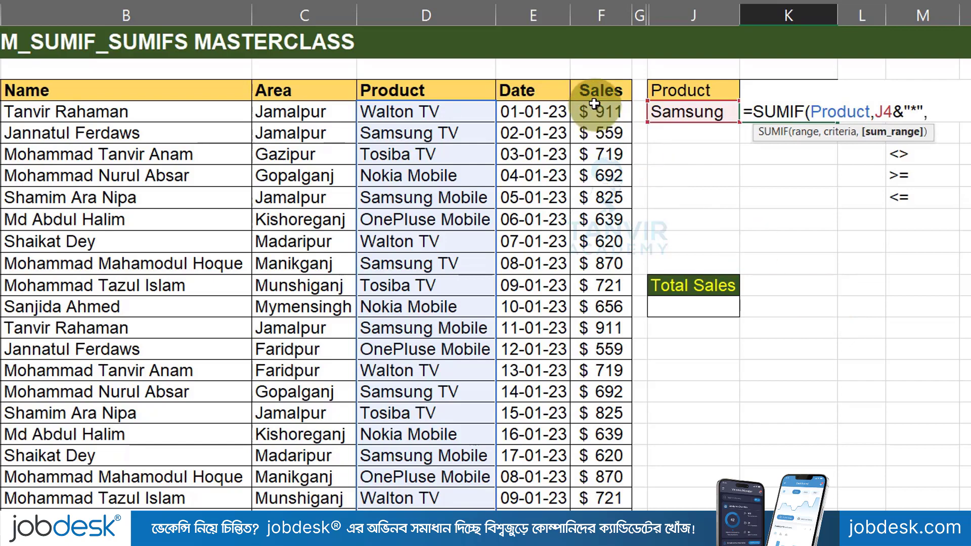
{"action": "type", "text": "sale"}
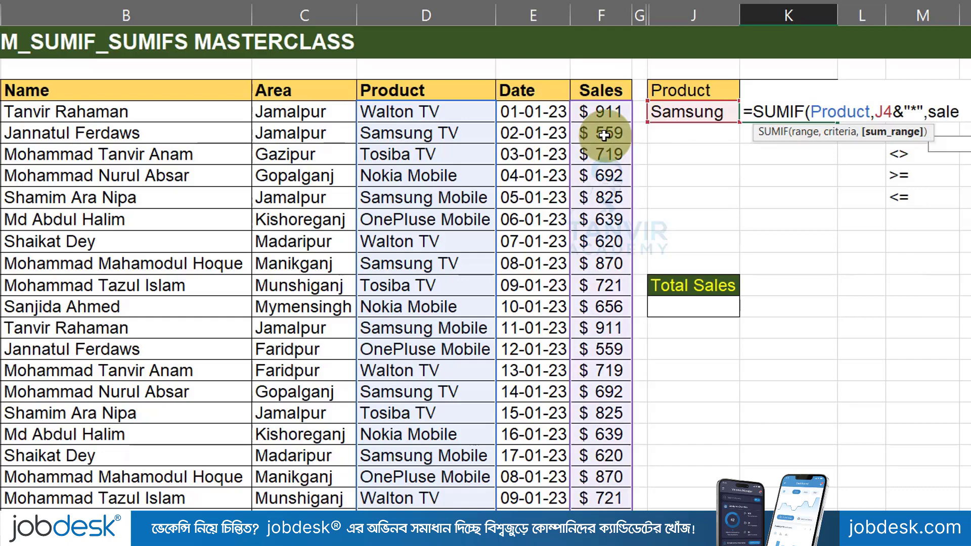
{"action": "type", "text": "s)"}
{"action": "key", "text": "Return"}
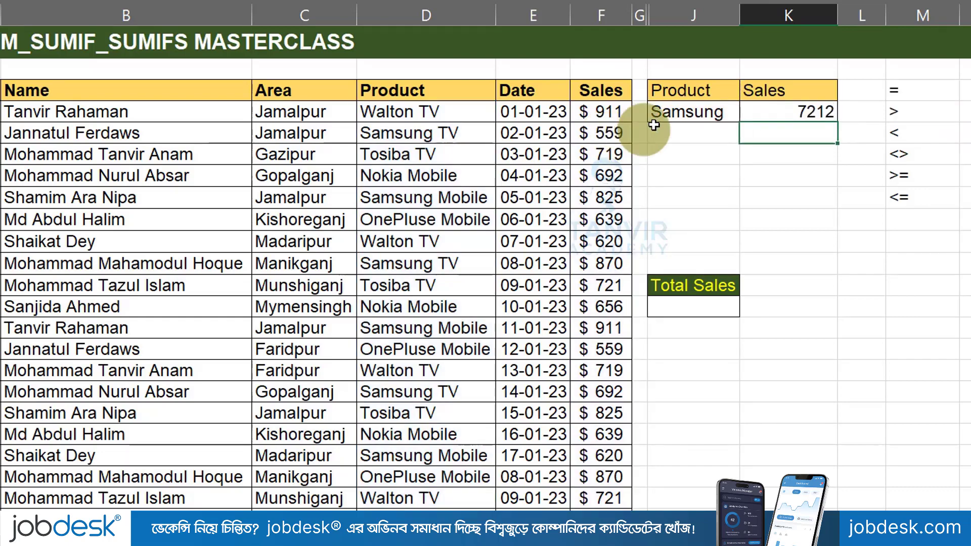
- Replace Samsung with Walton in J4 and check that K4 recalculates to 3796
{"action": "left_click", "coordinate": [671, 113]}
{"action": "left_click", "coordinate": [787, 112]}
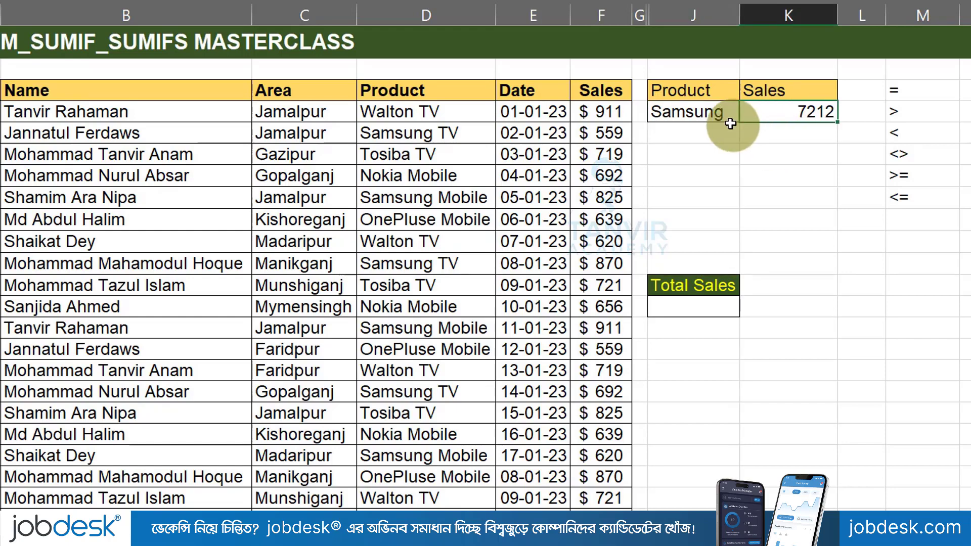
{"action": "left_click", "coordinate": [681, 115]}
{"action": "type", "text": "Wa"}
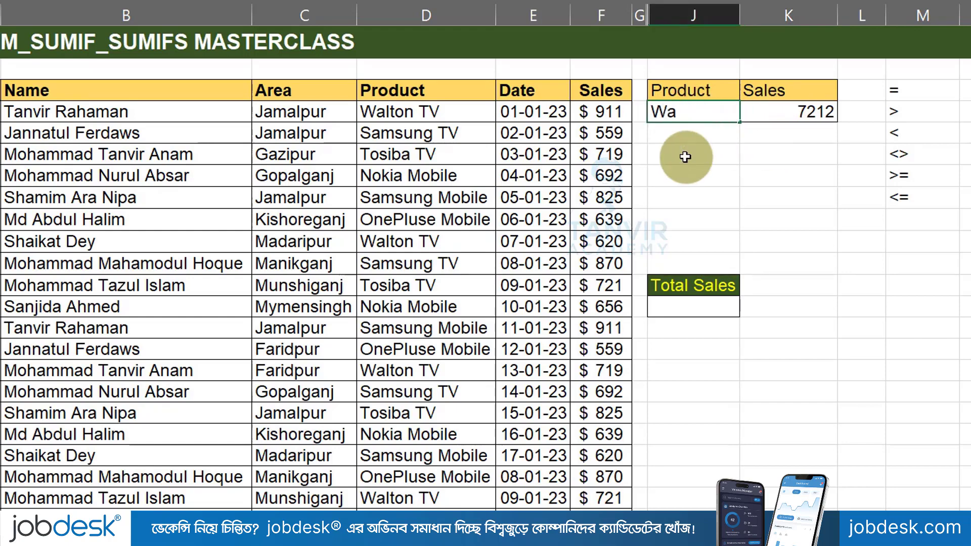
{"action": "type", "text": "lton"}
{"action": "key", "text": "Return"}
{"action": "left_click", "coordinate": [806, 106]}
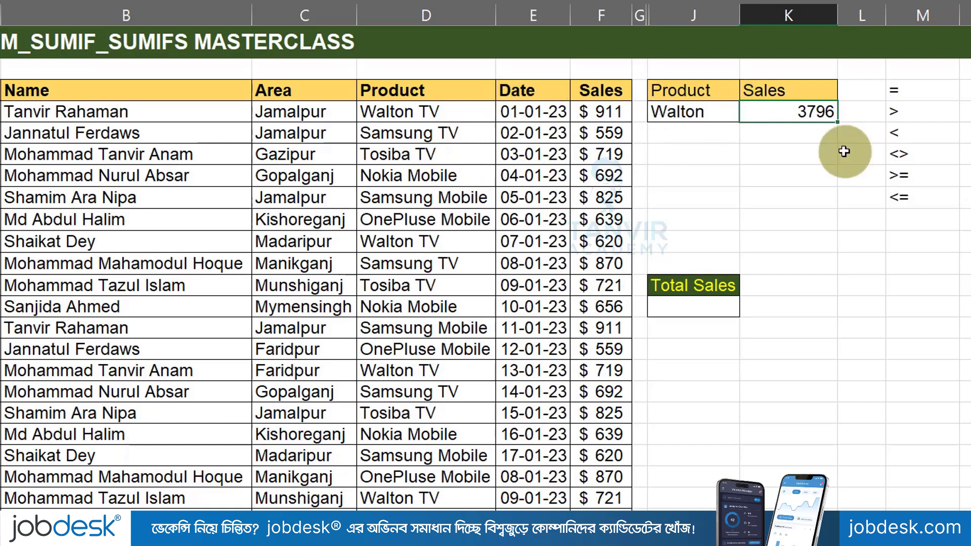
{"action": "left_click", "coordinate": [703, 111]}
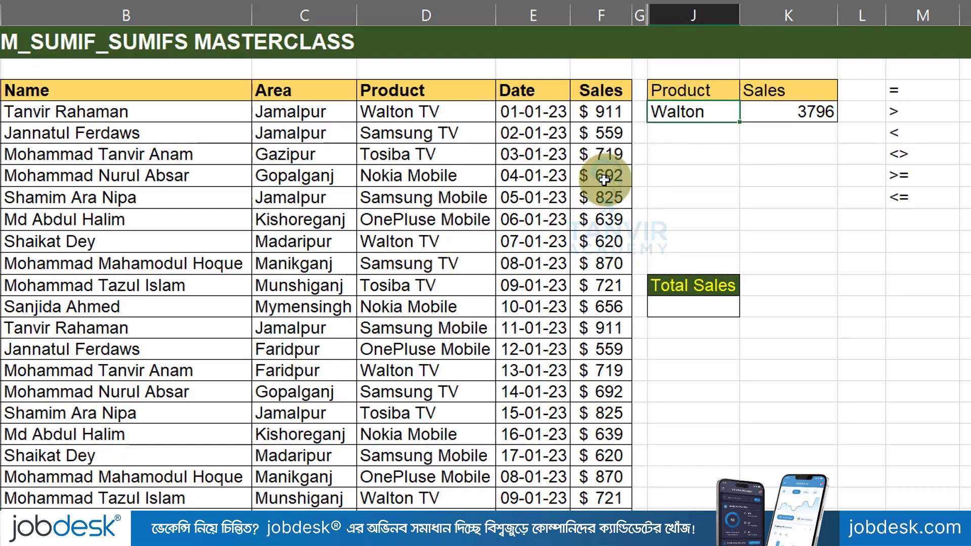
- Preview the J4&"*" criterion in K4's formula, then delete the whole SUMIF formula
{"action": "double_click", "coordinate": [783, 112]}
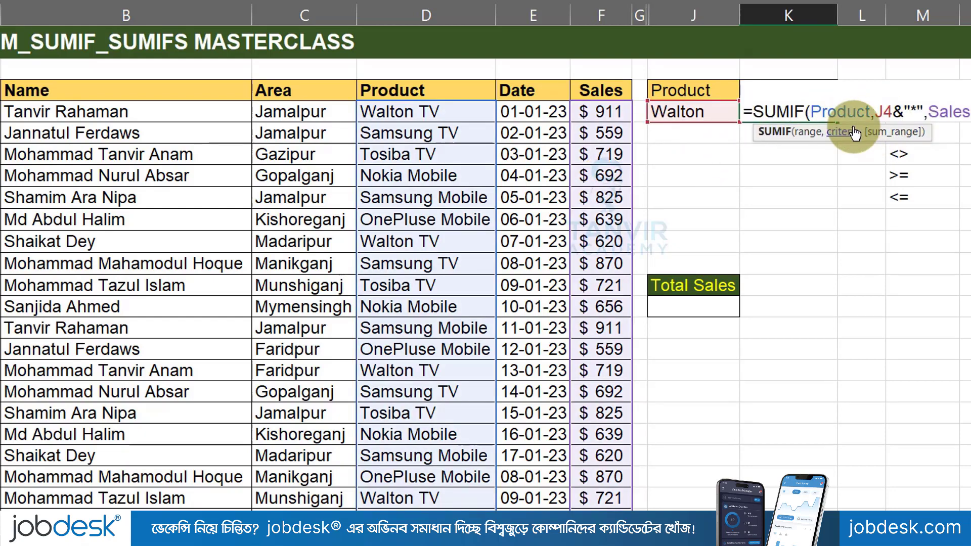
{"action": "left_click_drag", "start_coordinate": [922, 110], "coordinate": [875, 110]}
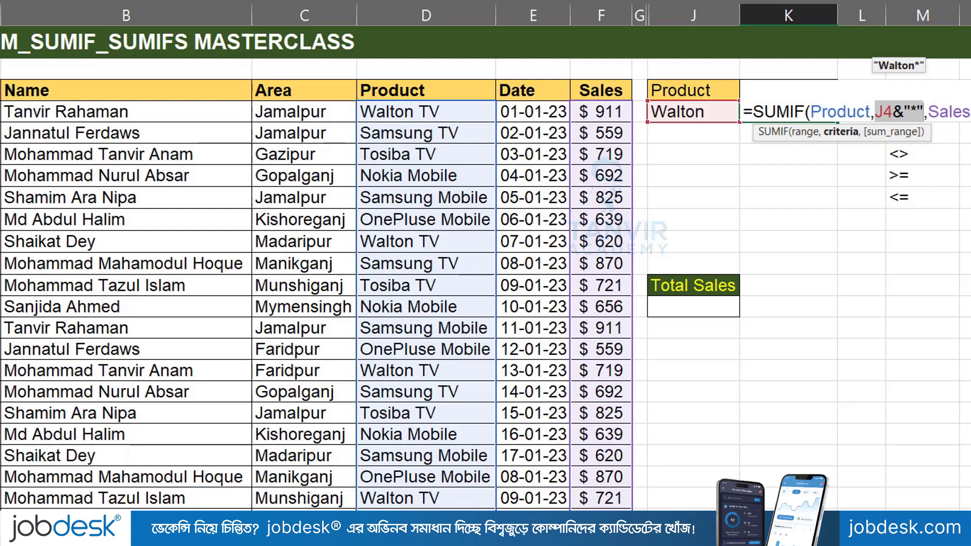
{"action": "left_click_drag", "start_coordinate": [906, 100], "coordinate": [936, 121]}
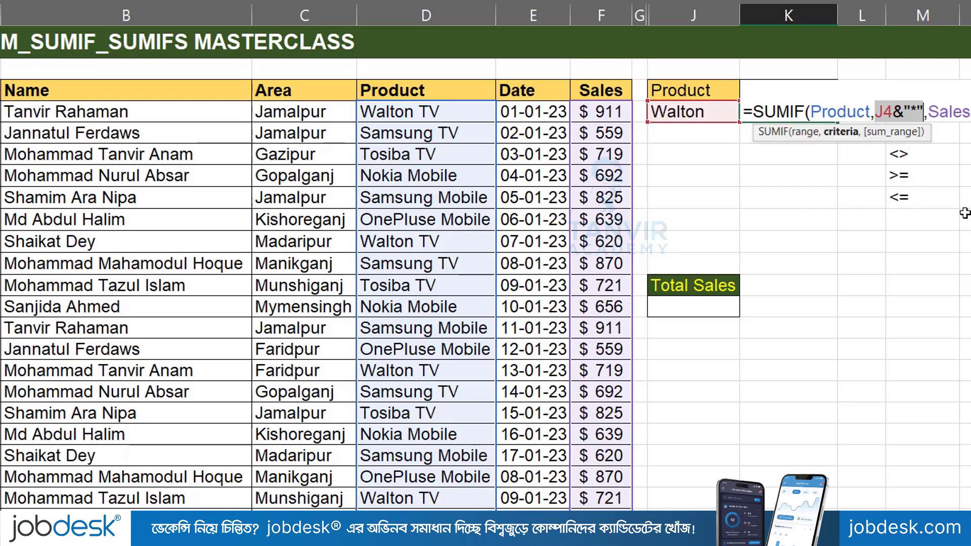
{"action": "left_click_drag", "start_coordinate": [962, 112], "coordinate": [757, 120]}
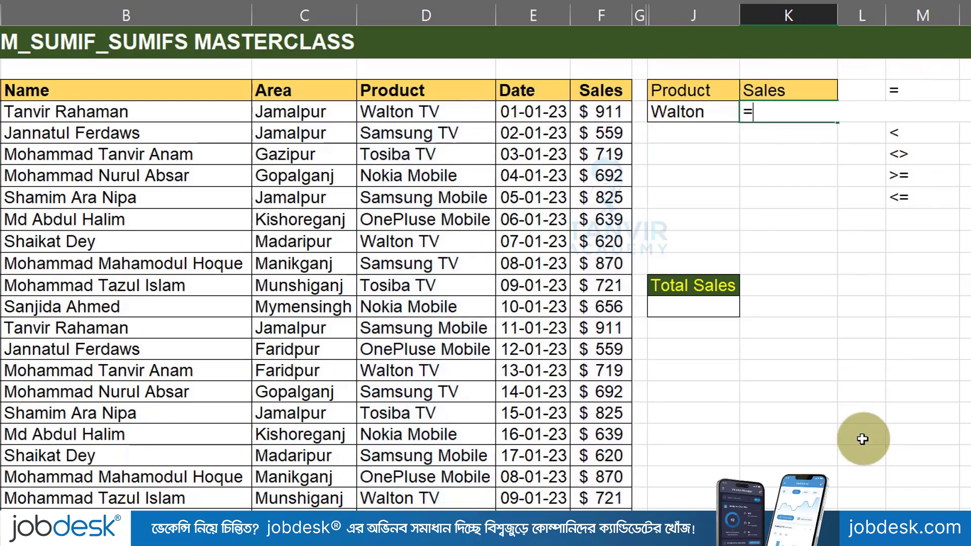
{"action": "key", "text": "BackSpace"}
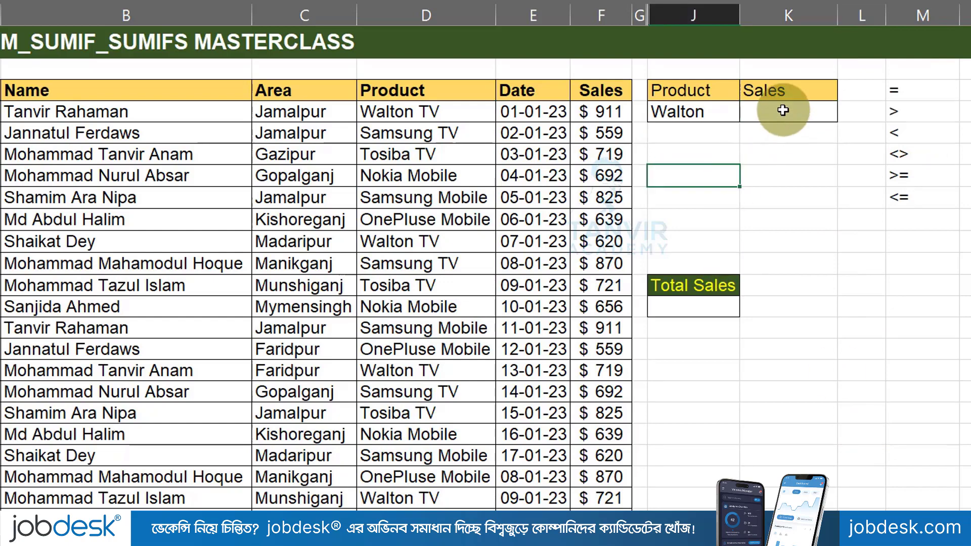
- Enter =SUMIF(Product,"*"&J4,Sales) in K4, which returns 0 for Walton
{"action": "left_click", "coordinate": [789, 111]}
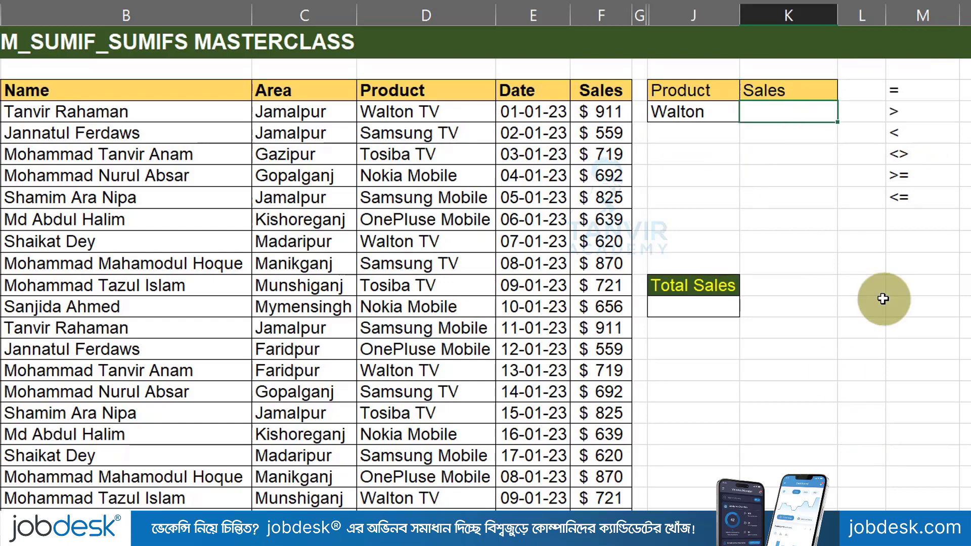
{"action": "type", "text": "=sum"}
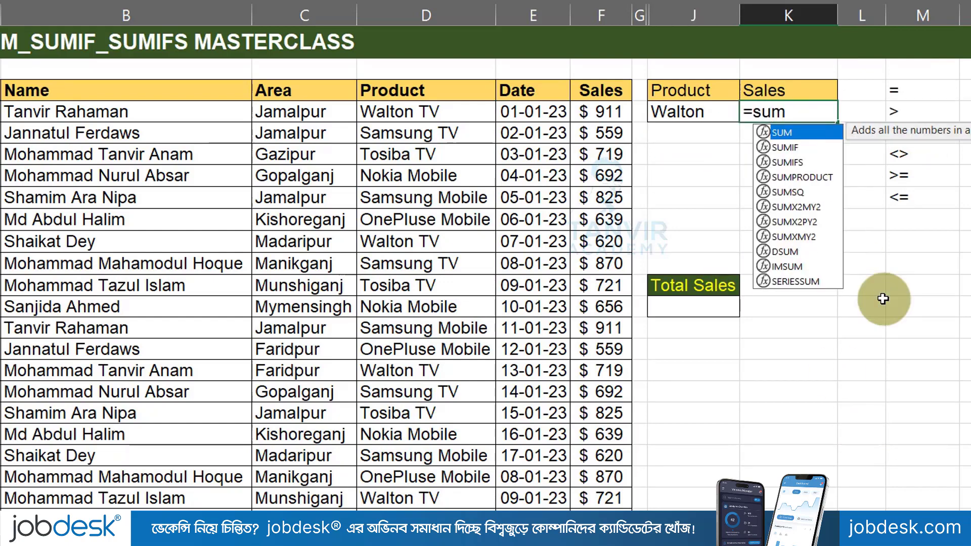
{"action": "type", "text": "if"}
{"action": "key", "text": "Tab"}
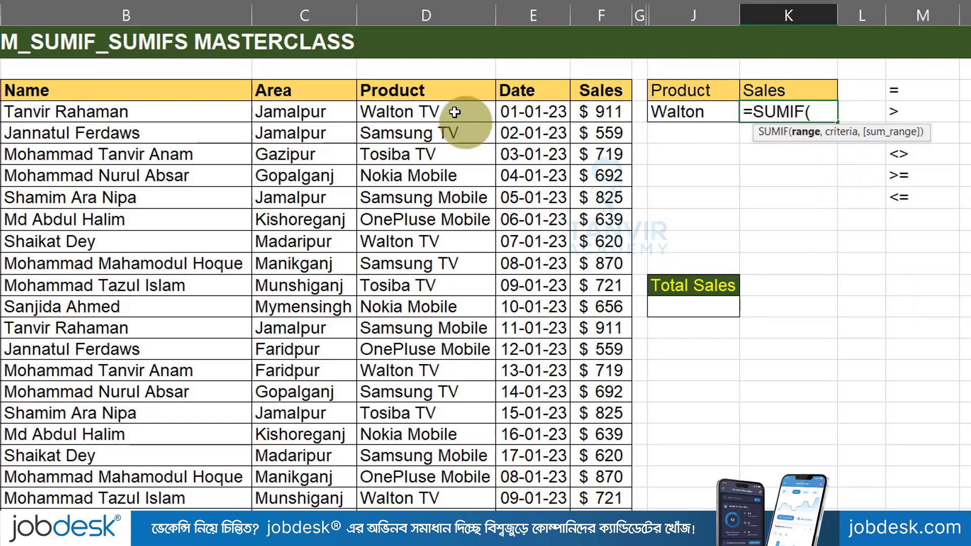
{"action": "type", "text": "p"}
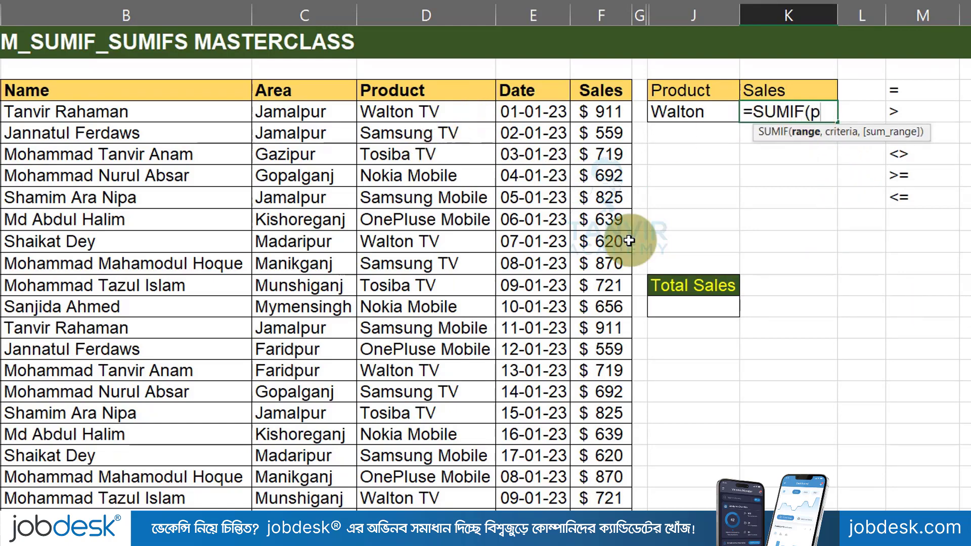
{"action": "type", "text": "rodu"}
{"action": "key", "text": "Tab"}
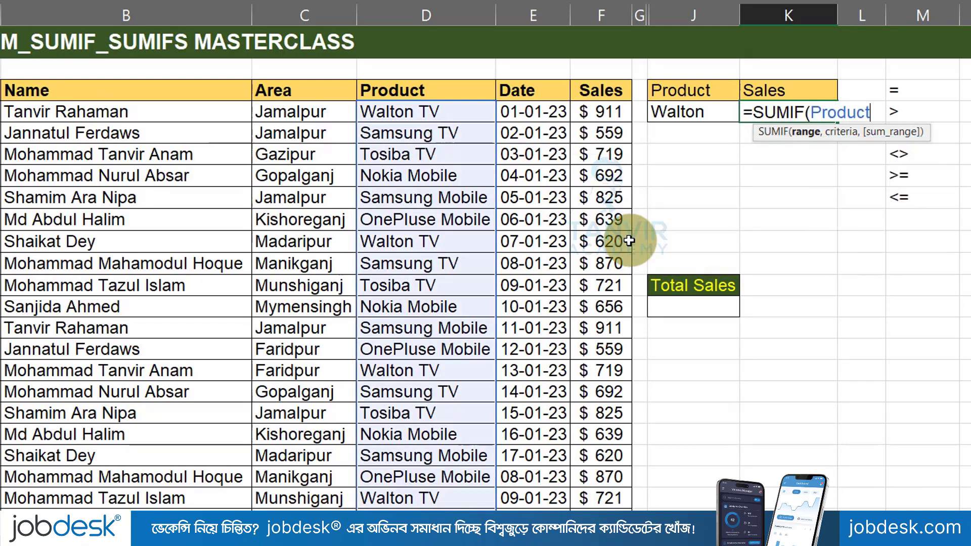
{"action": "type", "text": ","}
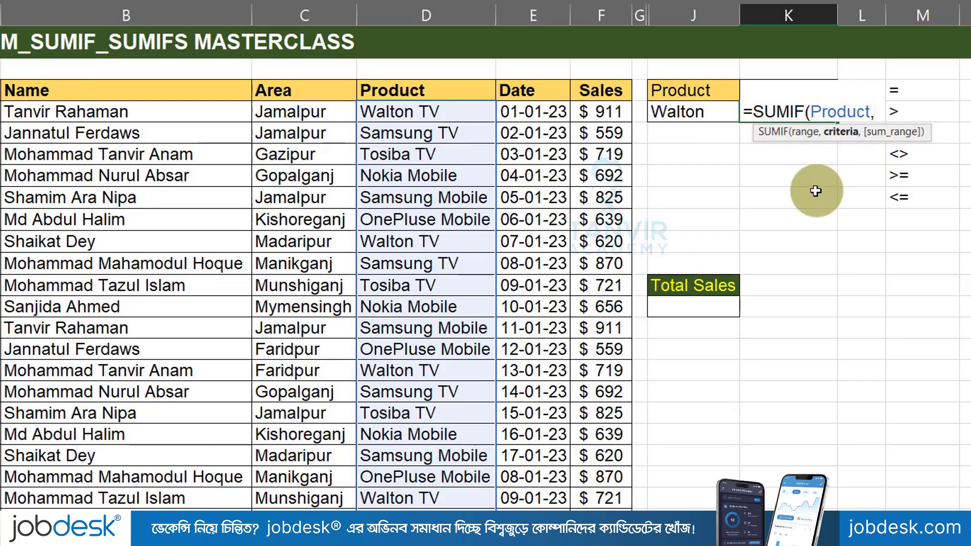
{"action": "type", "text": "\"*"}
{"action": "type", "text": "\""}
{"action": "type", "text": "&"}
{"action": "left_click", "coordinate": [706, 115]}
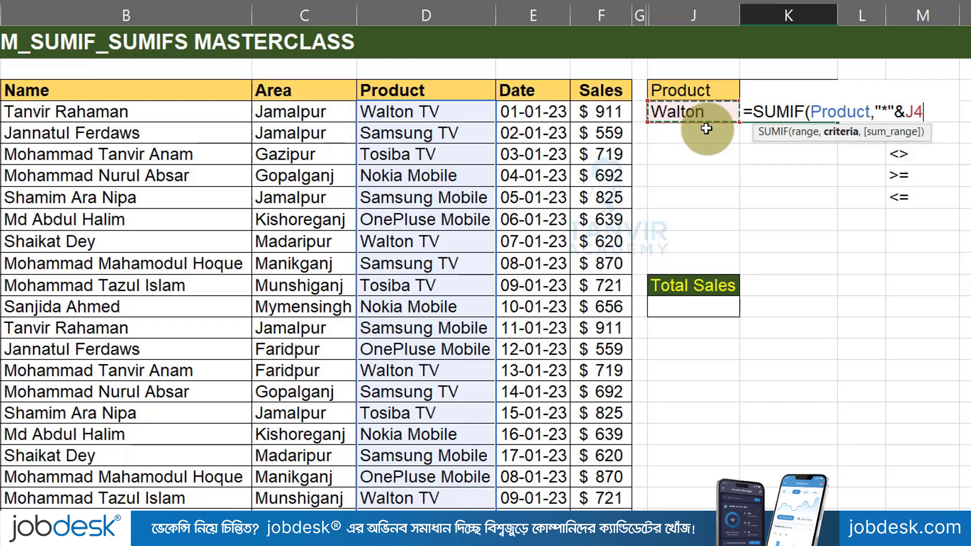
{"action": "type", "text": ","}
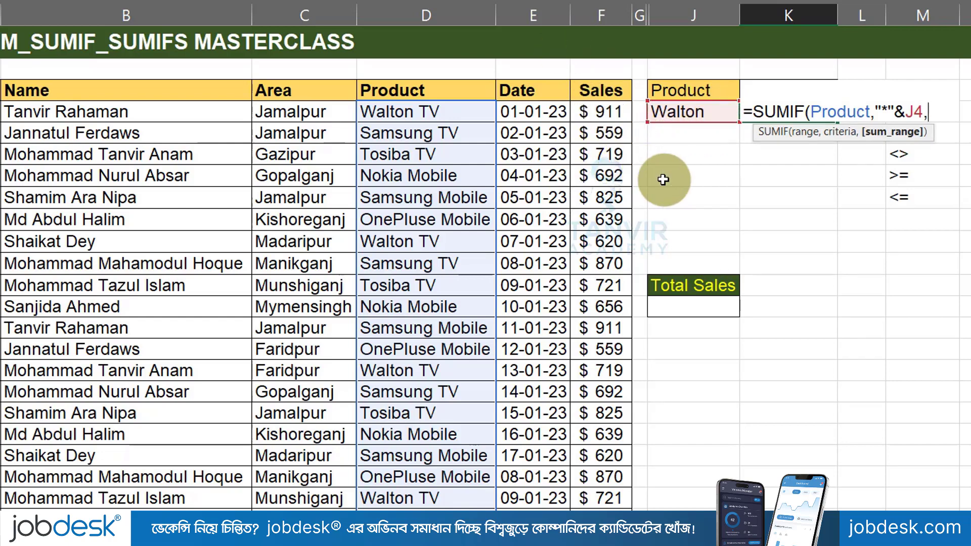
{"action": "type", "text": "sales"}
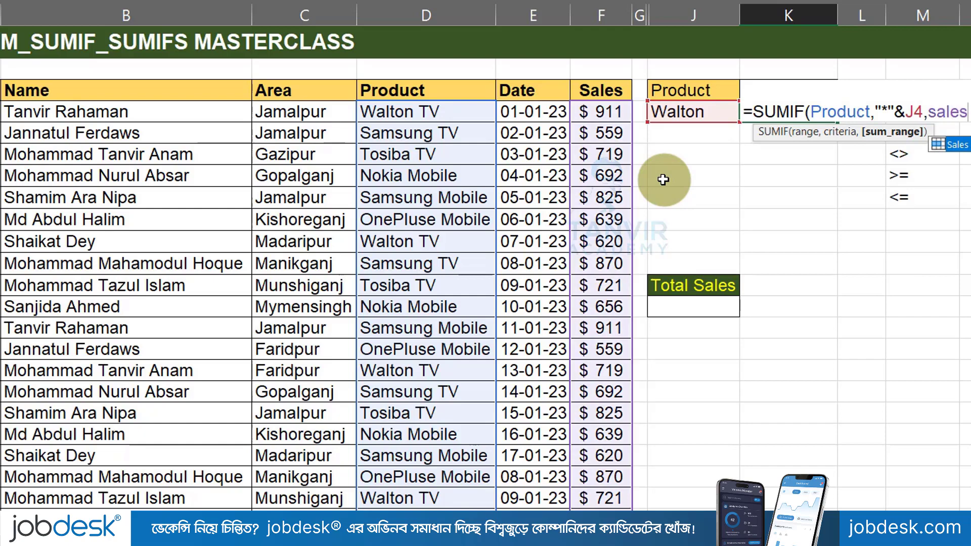
{"action": "type", "text": ")"}
{"action": "key", "text": "Return"}
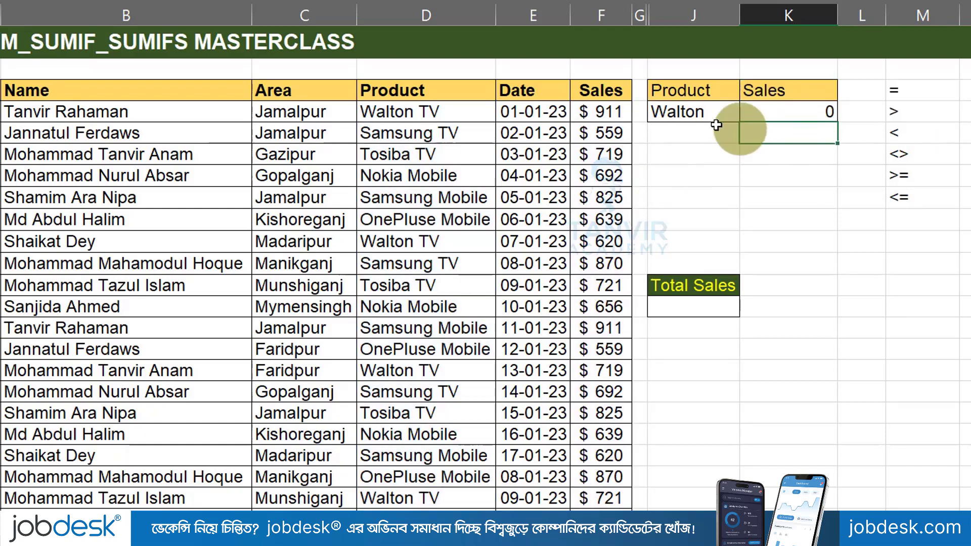
- Change J4's product to TV so K4 shows 11008, then reselect J4
{"action": "left_click", "coordinate": [678, 111]}
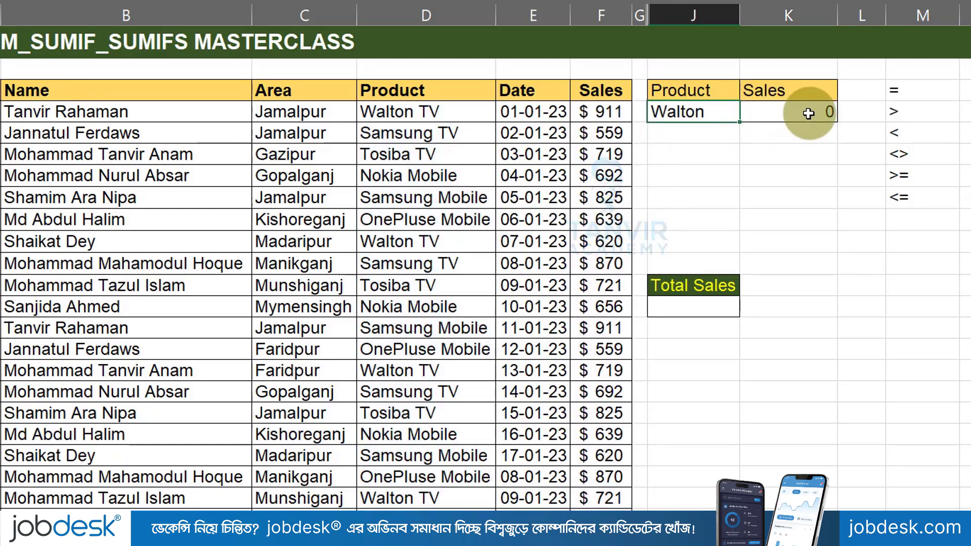
{"action": "left_click", "coordinate": [809, 112]}
{"action": "left_click", "coordinate": [721, 115]}
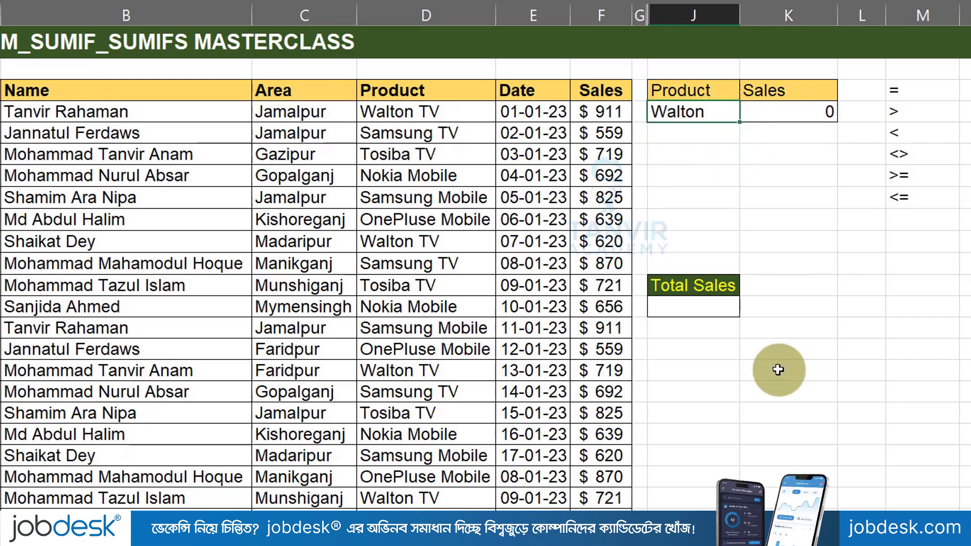
{"action": "type", "text": "TV"}
{"action": "key", "text": "Return"}
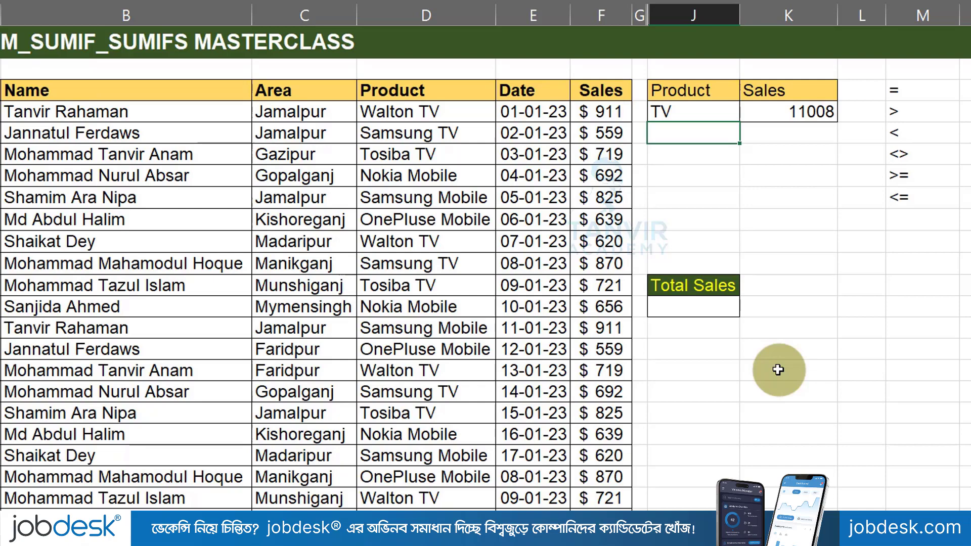
{"action": "key", "text": "Up"}
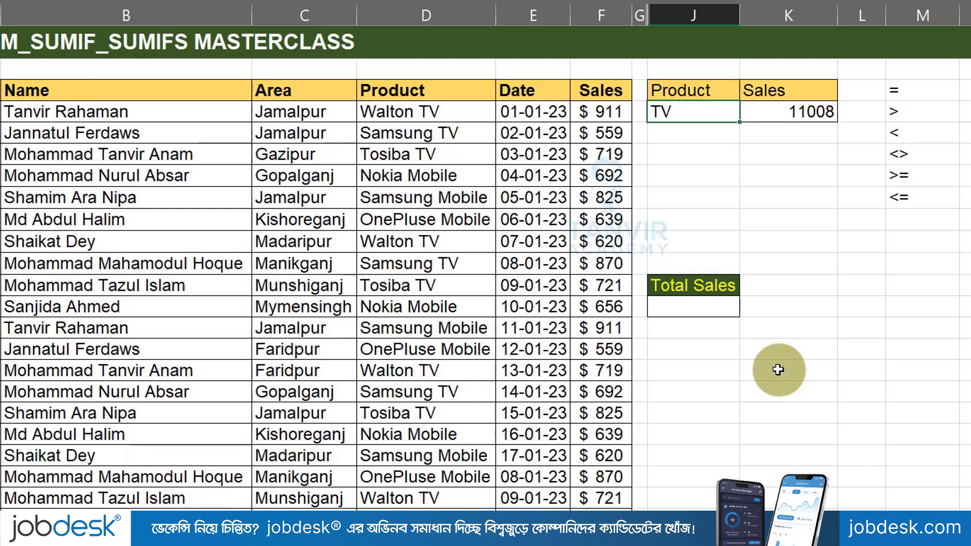